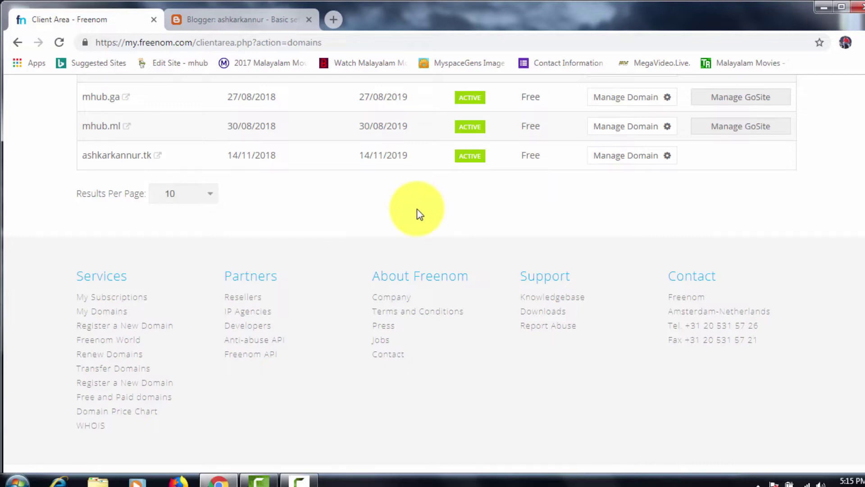
Open the management page of the ashkarkannur.tk domain and copy the domain name from its heading
left_click(638, 160)
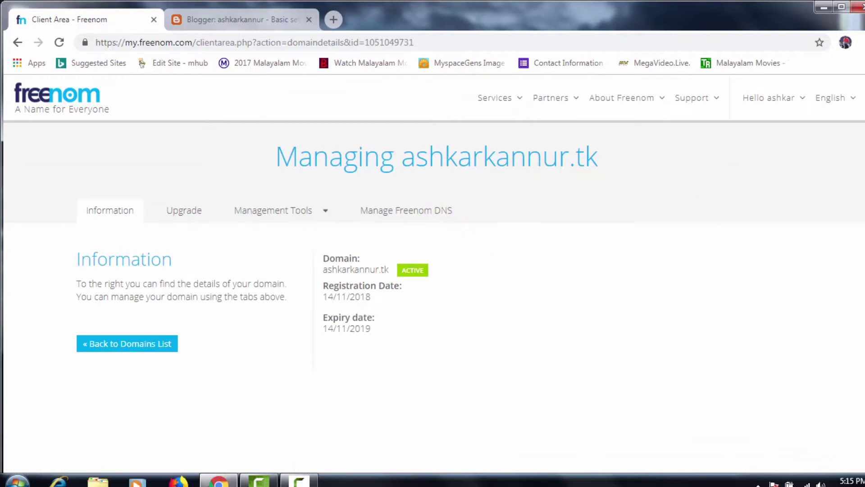
scroll(863, 115, "down", 1)
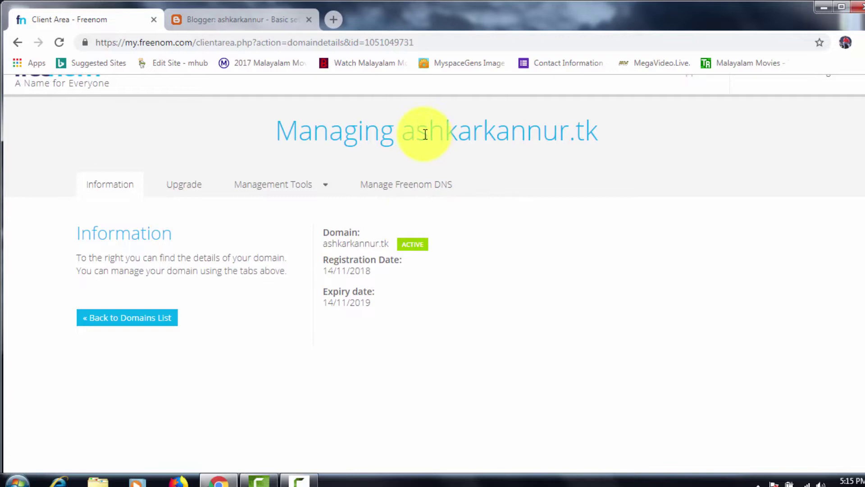
left_click_drag(403, 127, 599, 133)
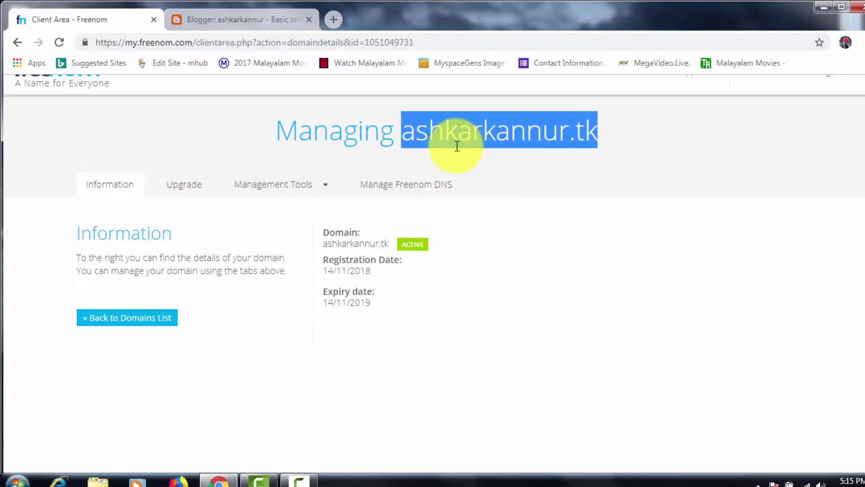
right_click(447, 137)
left_click(480, 146)
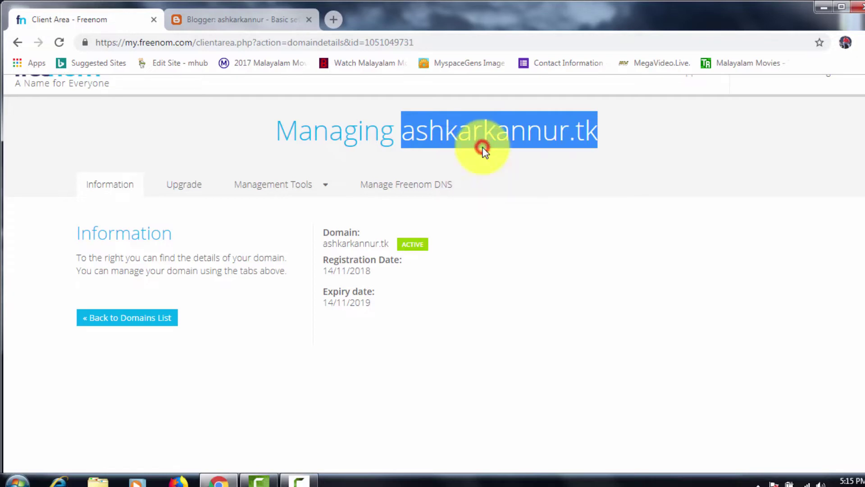
left_click(251, 22)
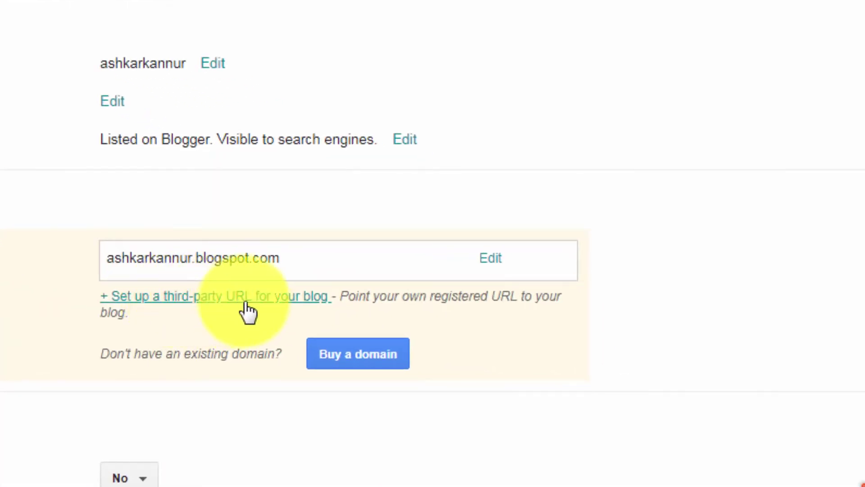
left_click(271, 298)
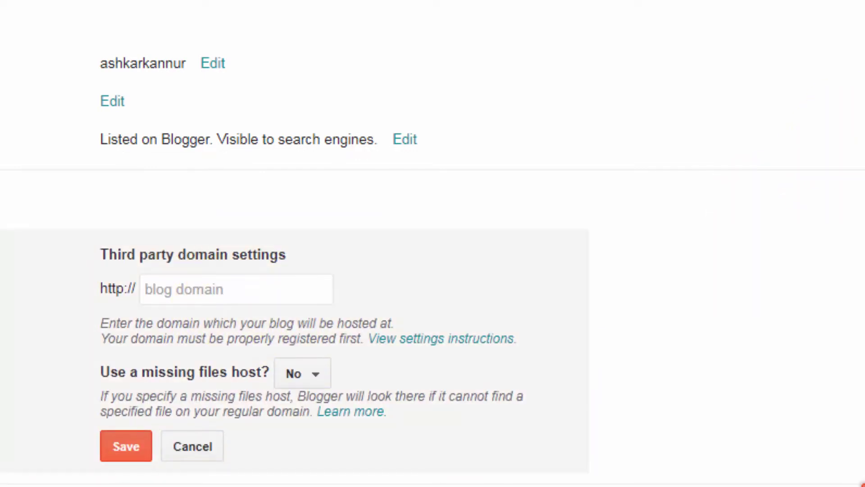
scroll(293, 270, "down", 2)
left_click(191, 187)
right_click(191, 187)
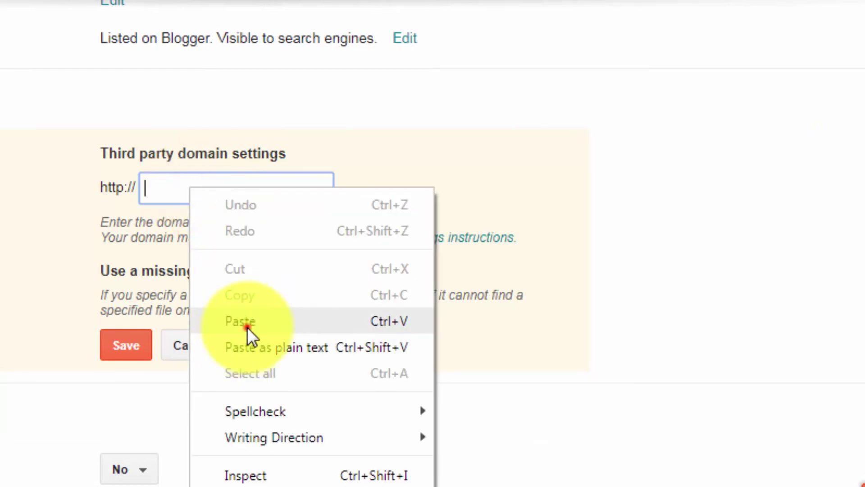
left_click(247, 327)
left_click(144, 187)
type("www")
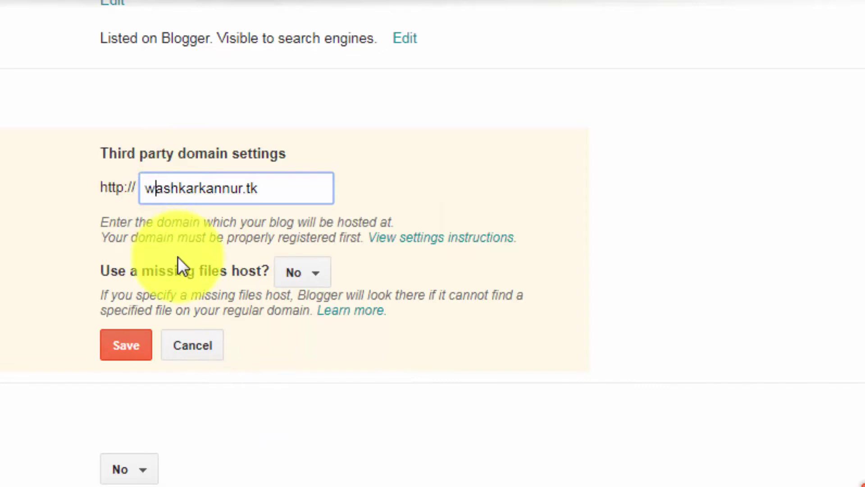
type(".")
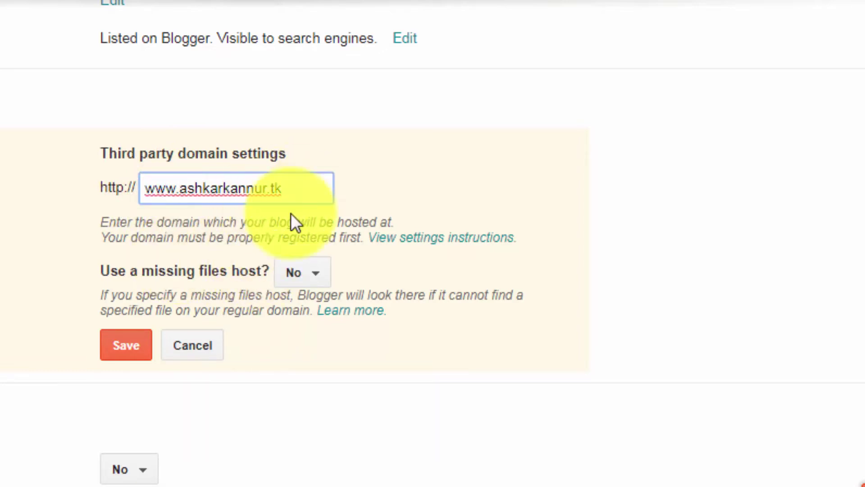
left_click(132, 357)
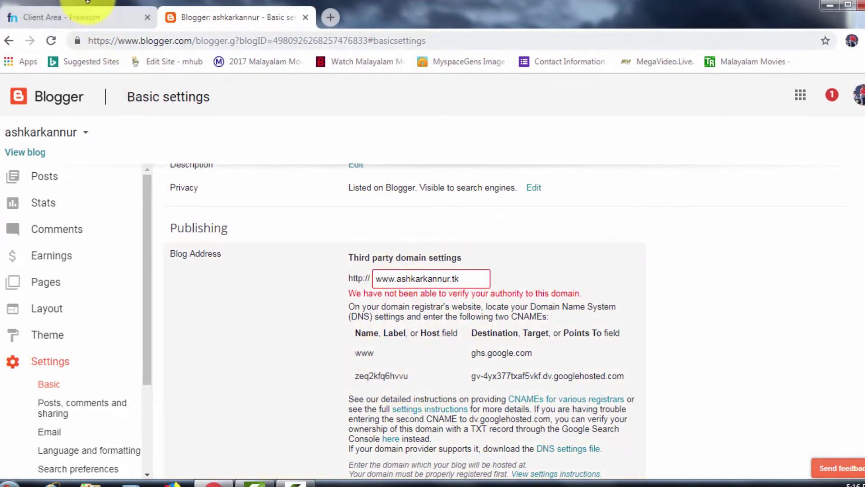
In the domain's Freenom DNS management, name the new record www, copied from Blogger's CNAME list, and set its type to CNAME
left_click(79, 16)
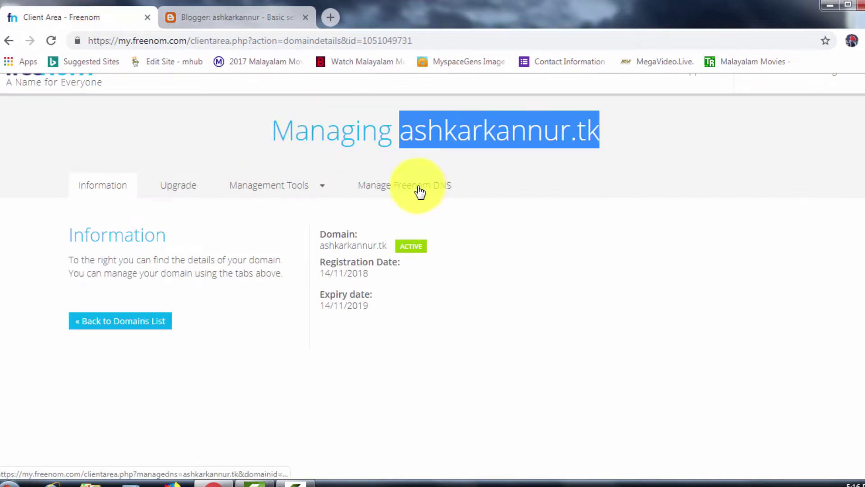
left_click(239, 18)
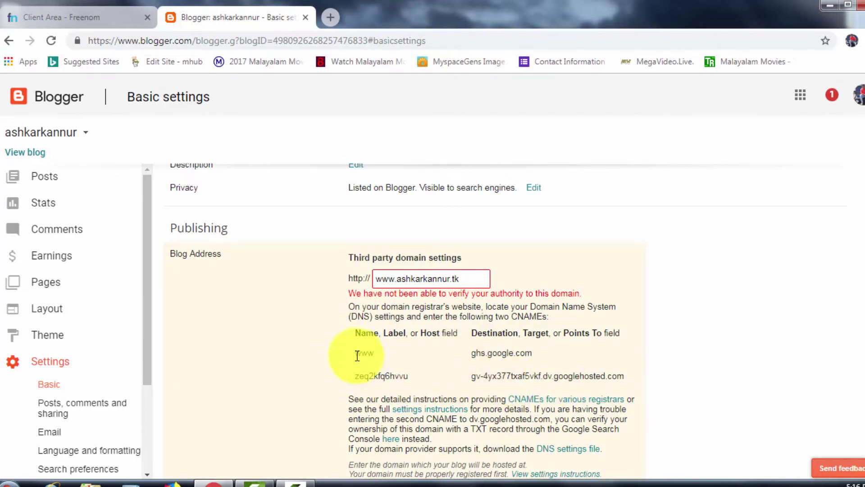
left_click_drag(356, 353, 381, 360)
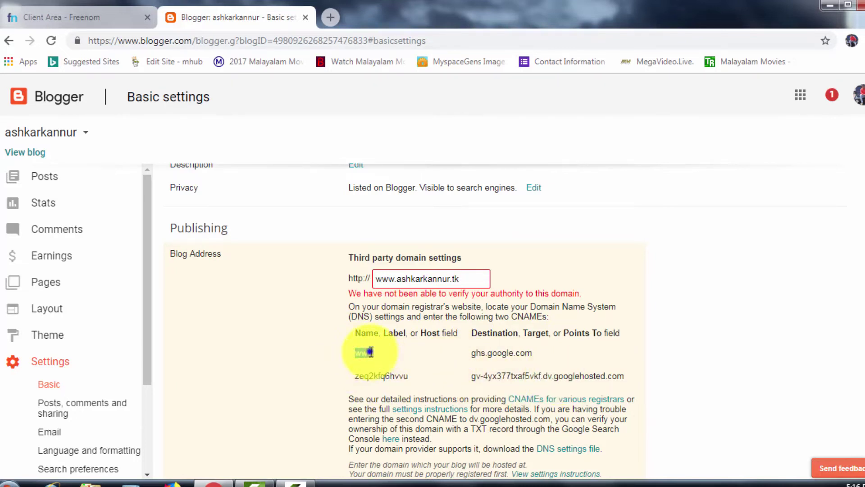
right_click(370, 352)
left_click(396, 359)
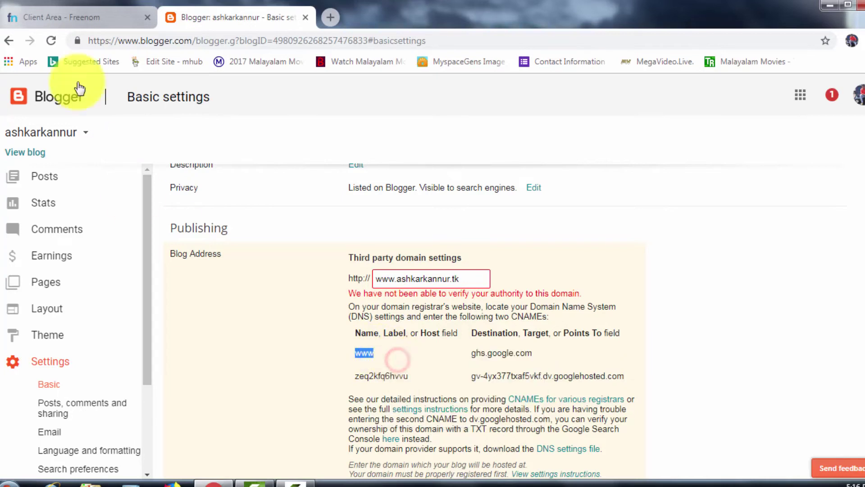
left_click(80, 20)
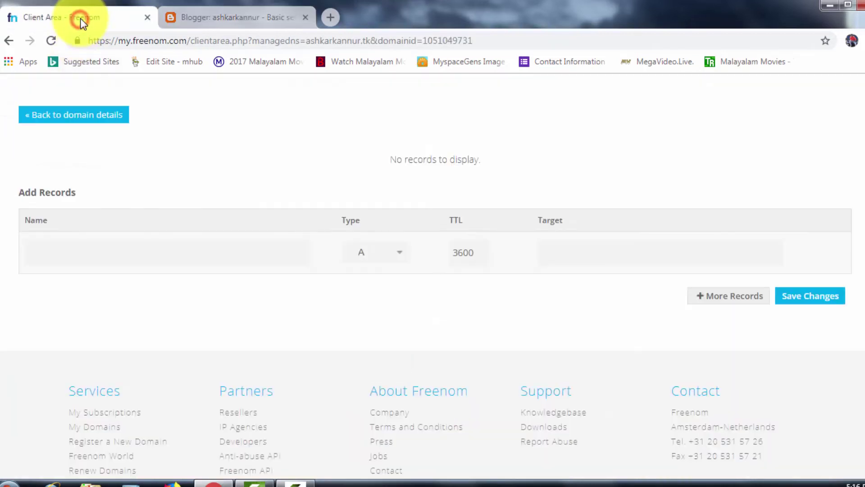
right_click(57, 251)
left_click(95, 333)
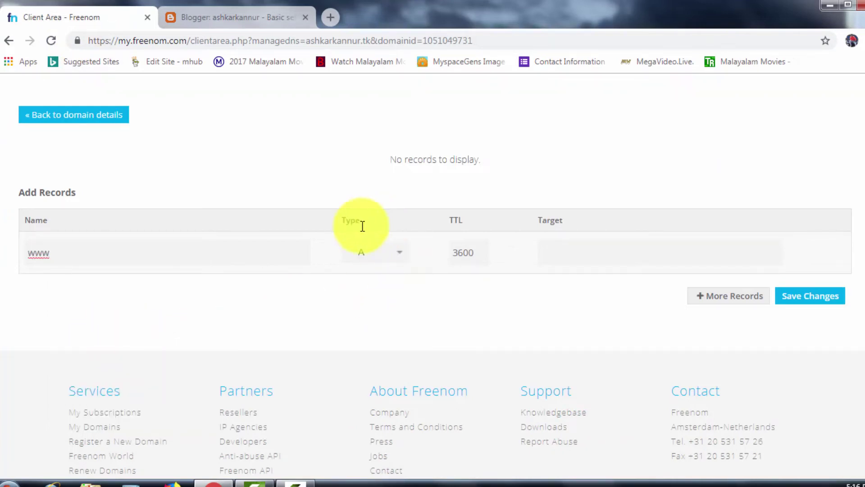
left_click(397, 253)
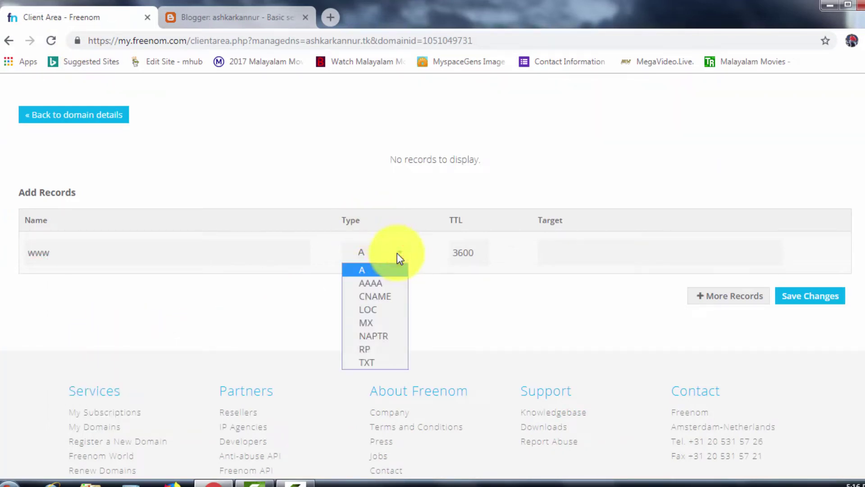
left_click(390, 295)
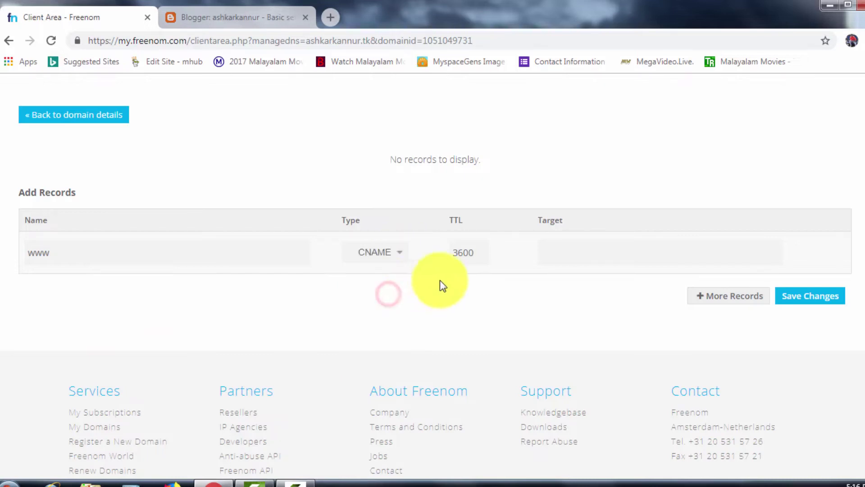
Copy the www destination from Blogger and paste ghs.google.com as the target of the www record in Freenom
left_click(259, 24)
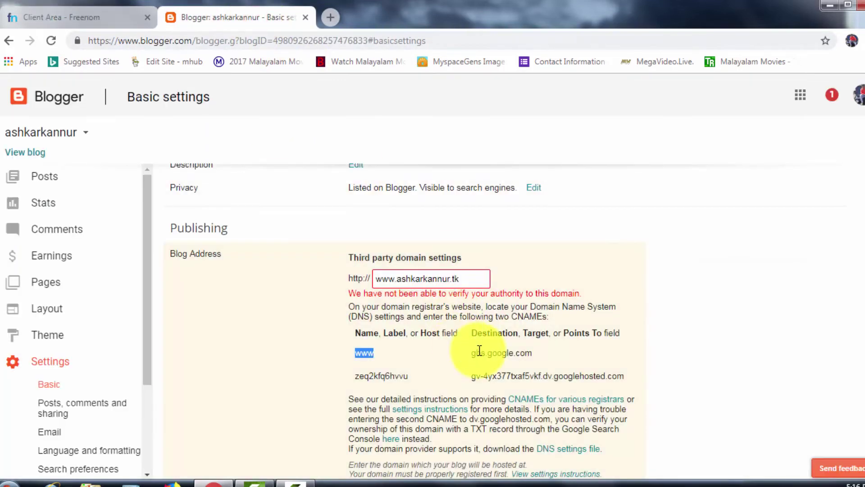
left_click_drag(471, 354, 541, 355)
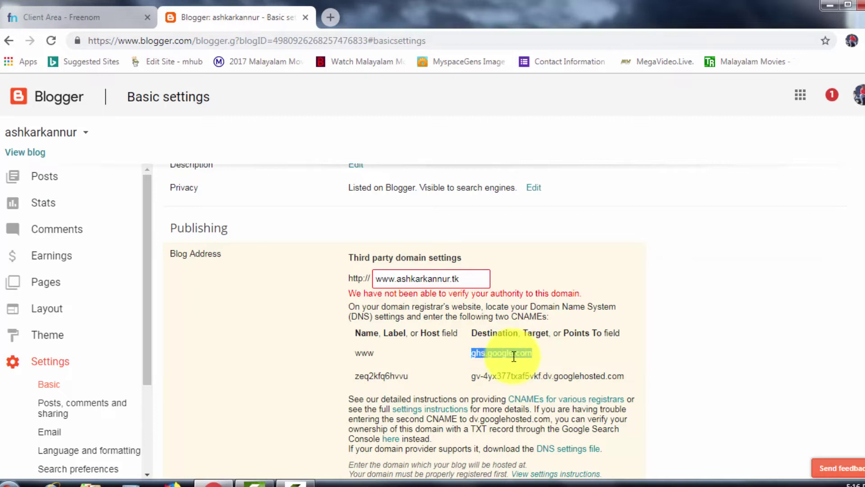
right_click(518, 355)
left_click(546, 366)
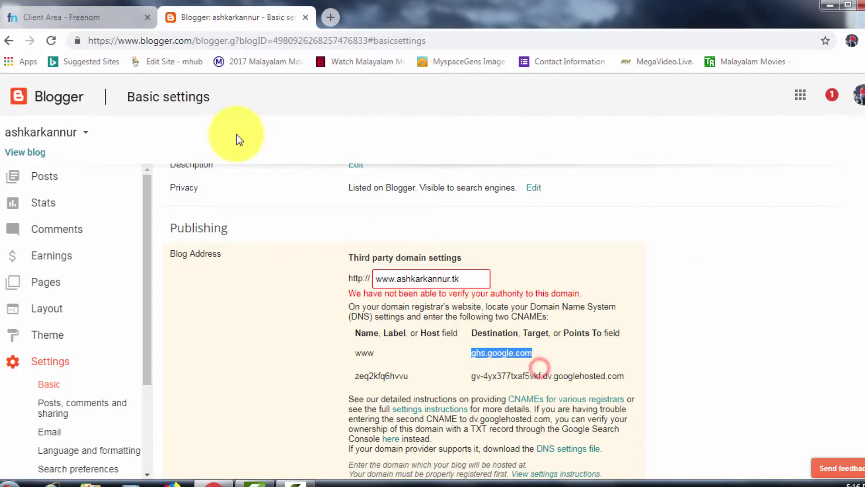
left_click(84, 17)
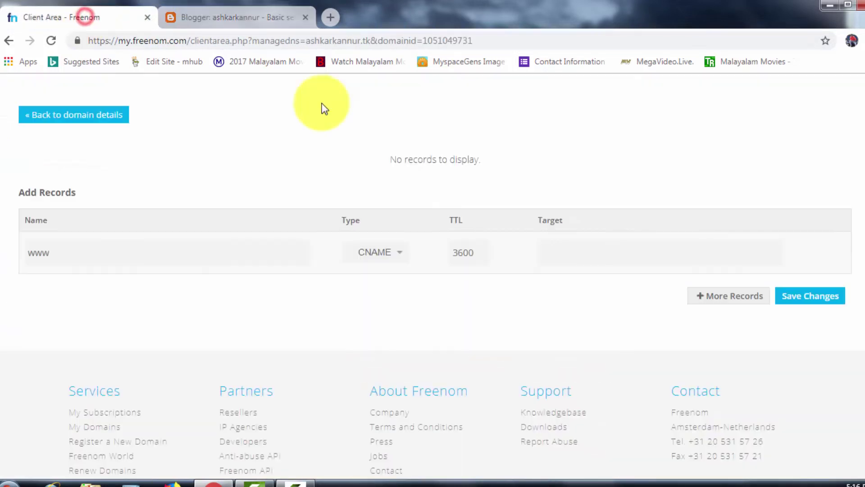
right_click(565, 252)
left_click(608, 333)
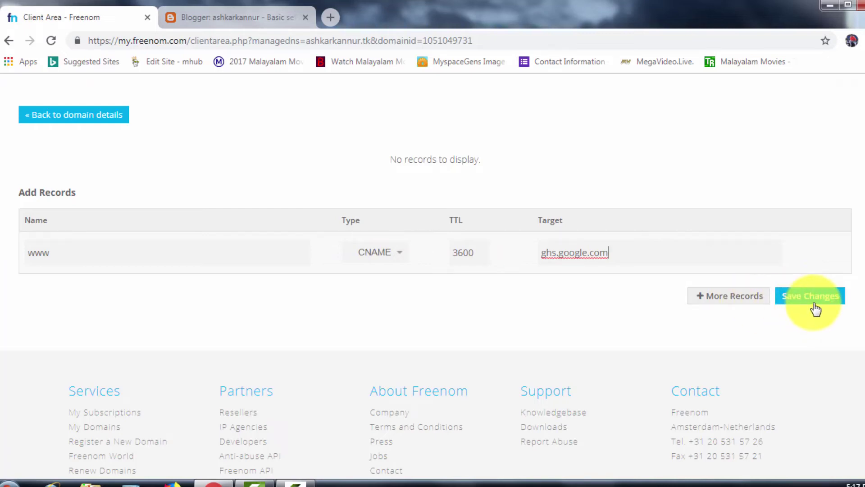
Add another DNS record row and fill its name with the domain-verification host label from Blogger's second CNAME
left_click(723, 301)
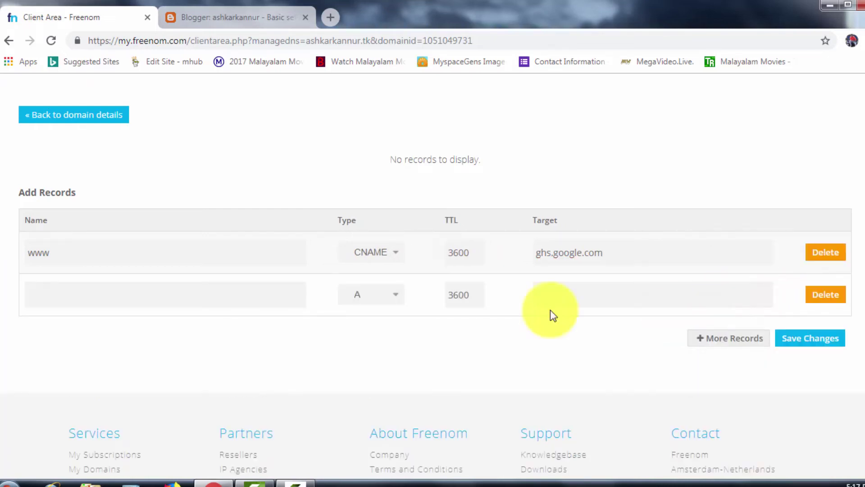
left_click(222, 27)
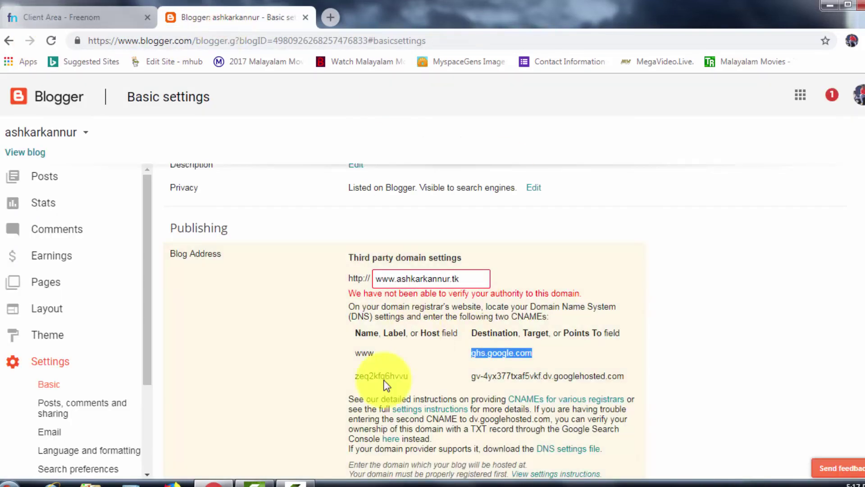
double_click(354, 376)
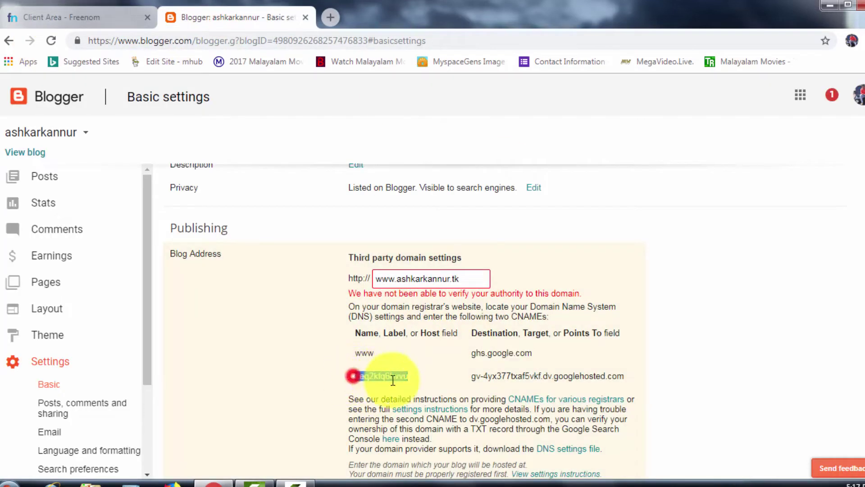
right_click(394, 375)
left_click(423, 383)
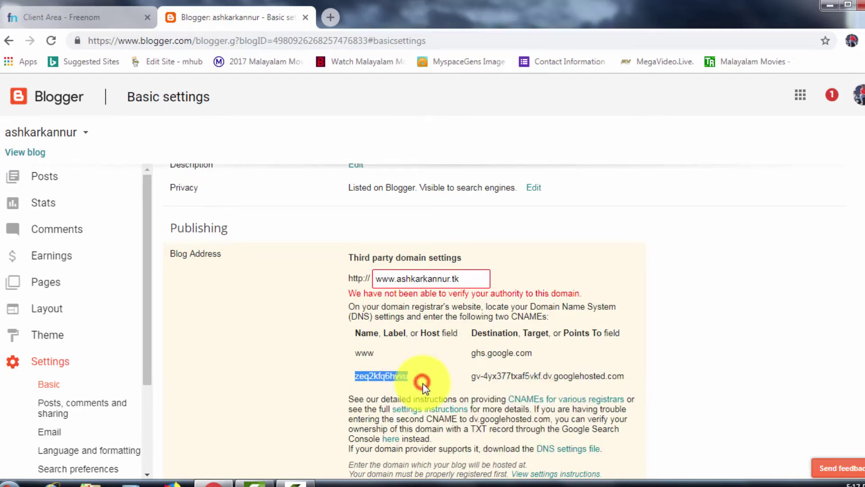
left_click(96, 7)
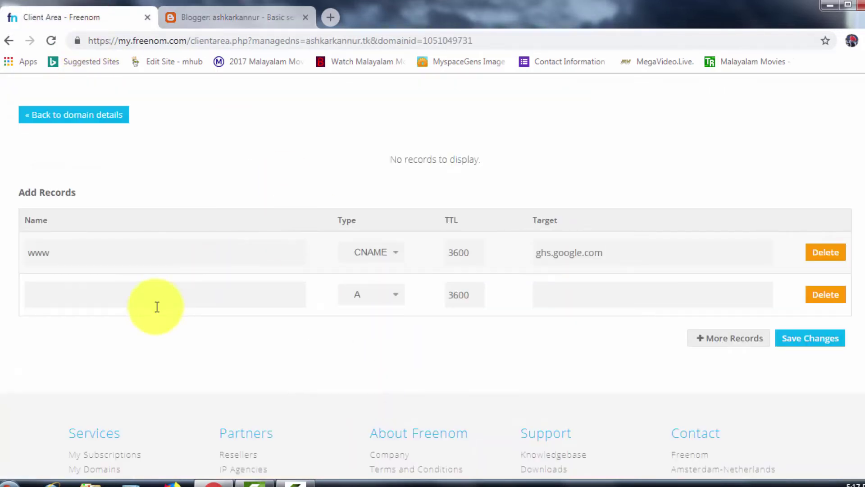
right_click(58, 285)
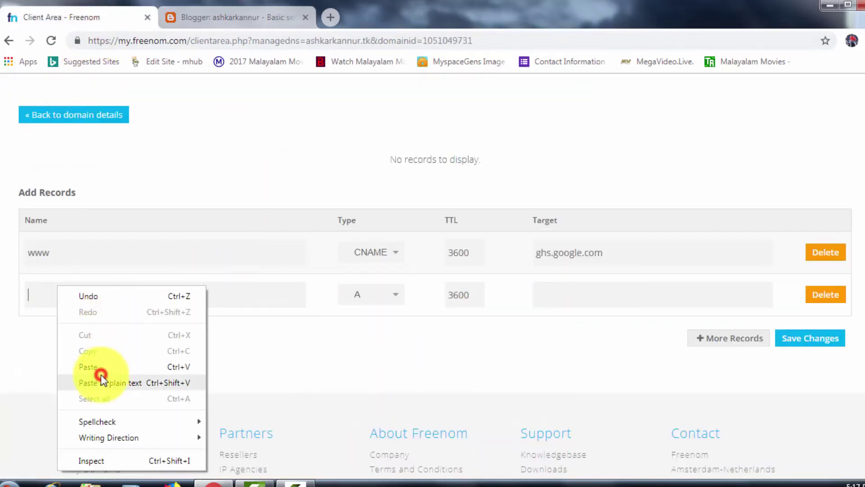
left_click(103, 375)
left_click(221, 17)
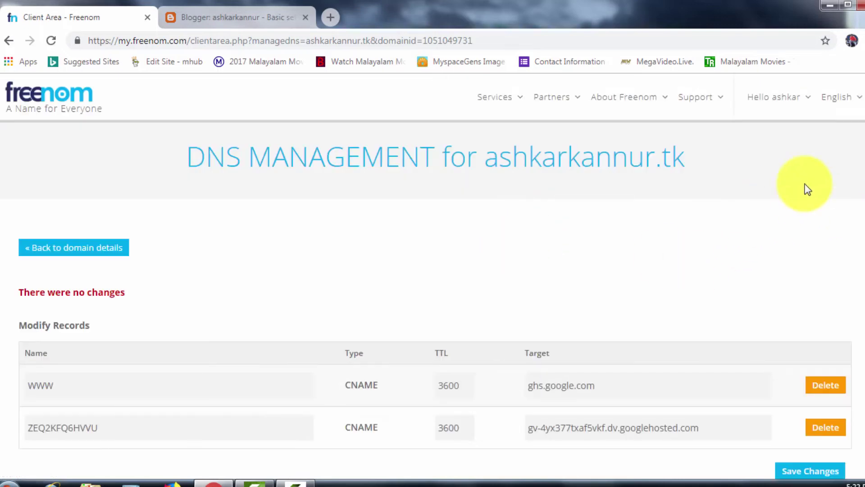
Enter 216.239.32.21 as the target of a new A record with TTL 3600, and copy that address
scroll(860, 194, "down", 5)
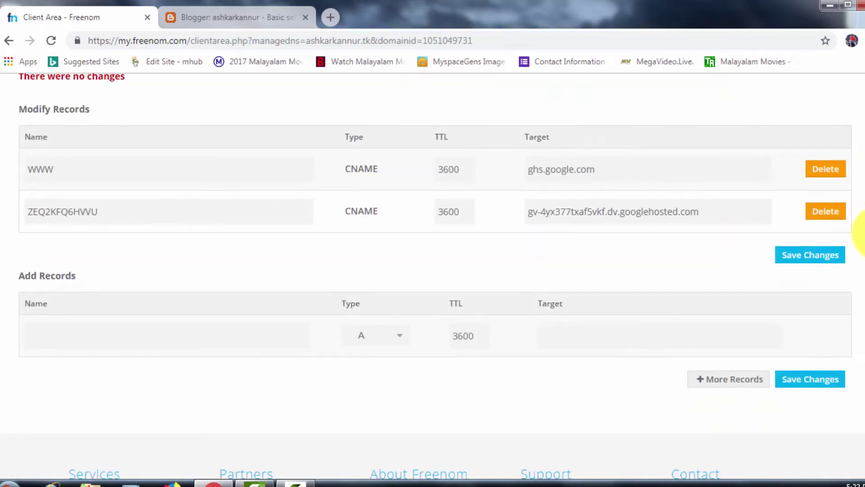
left_click(549, 296)
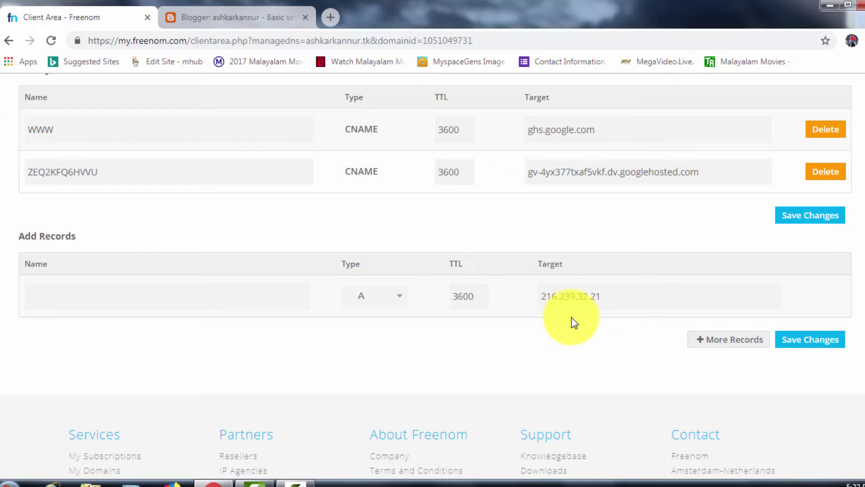
left_click_drag(542, 295, 624, 296)
right_click(581, 295)
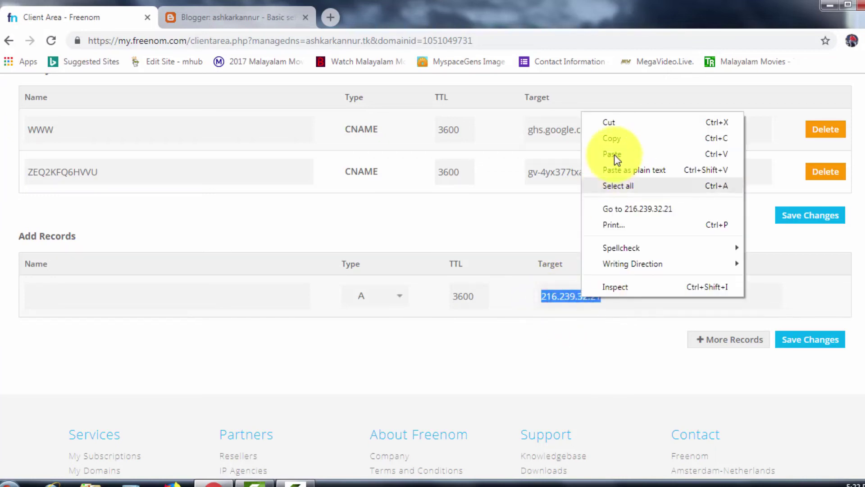
left_click(623, 140)
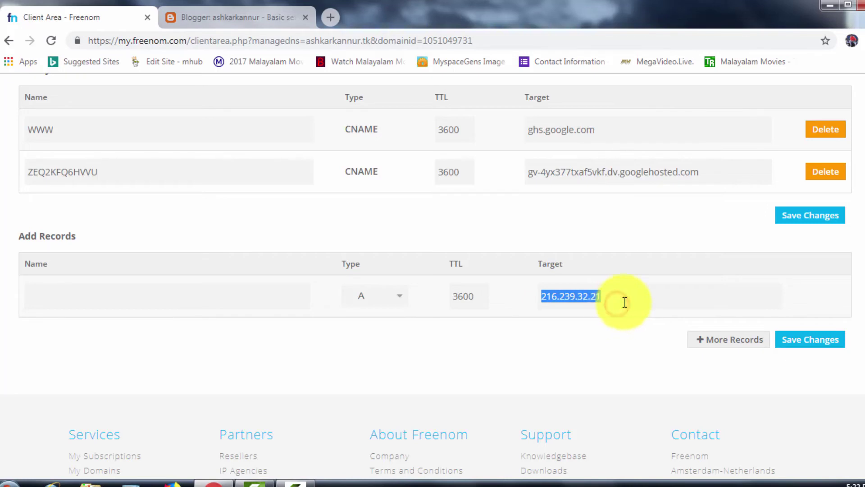
left_click(631, 299)
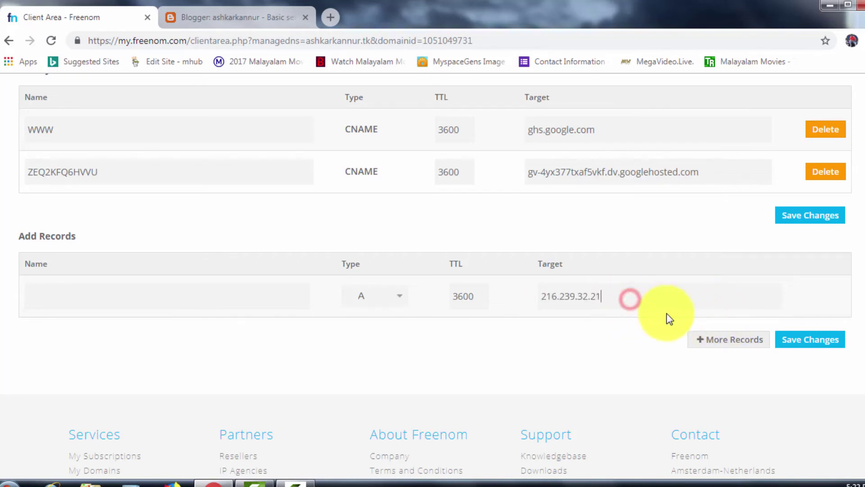
Add a second A record row in Freenom with TTL 3600 and target 216.239.34.21, adapted from the copied address
left_click(588, 294)
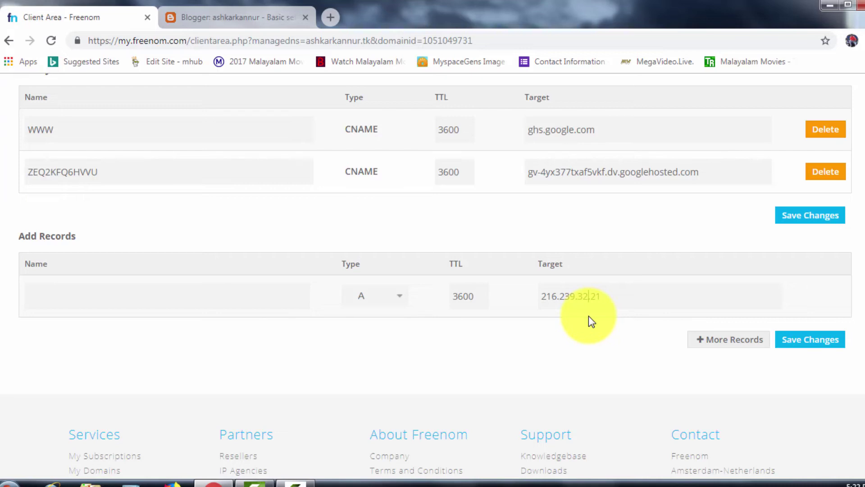
left_click(703, 342)
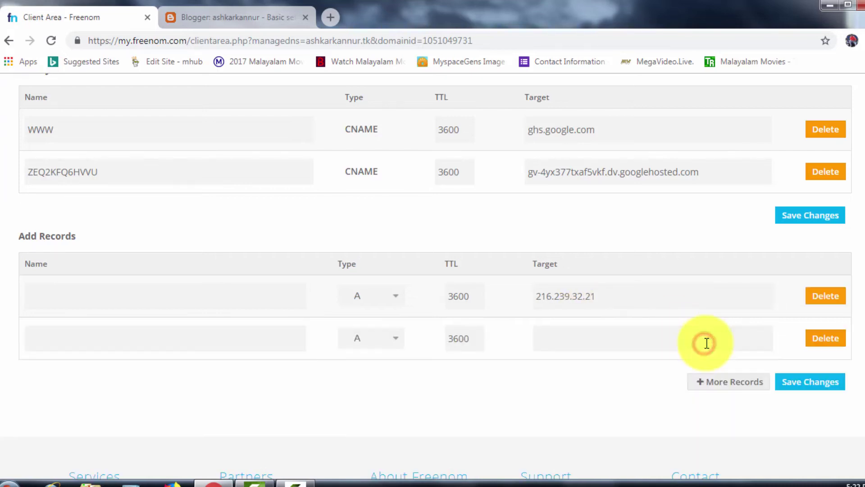
right_click(567, 330)
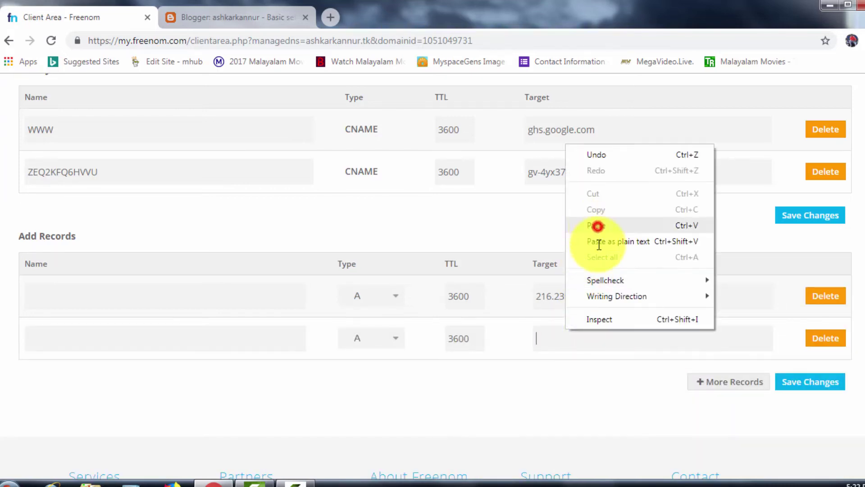
left_click(598, 226)
left_click(581, 335)
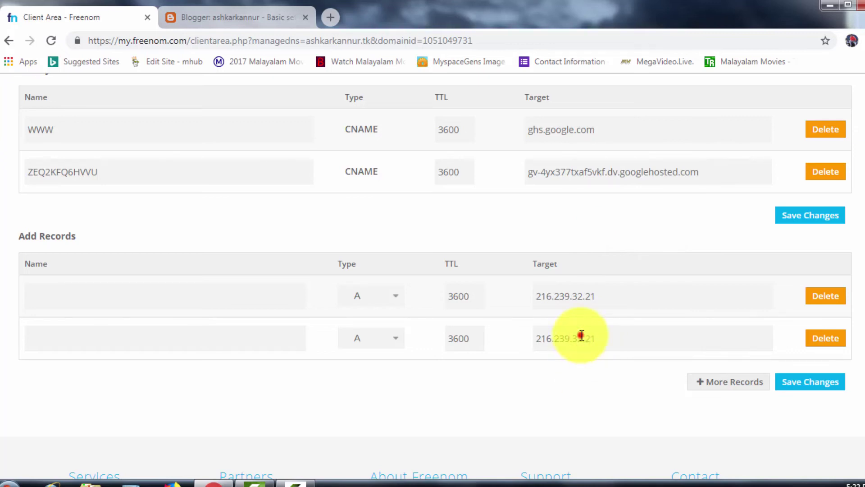
key("BackSpace")
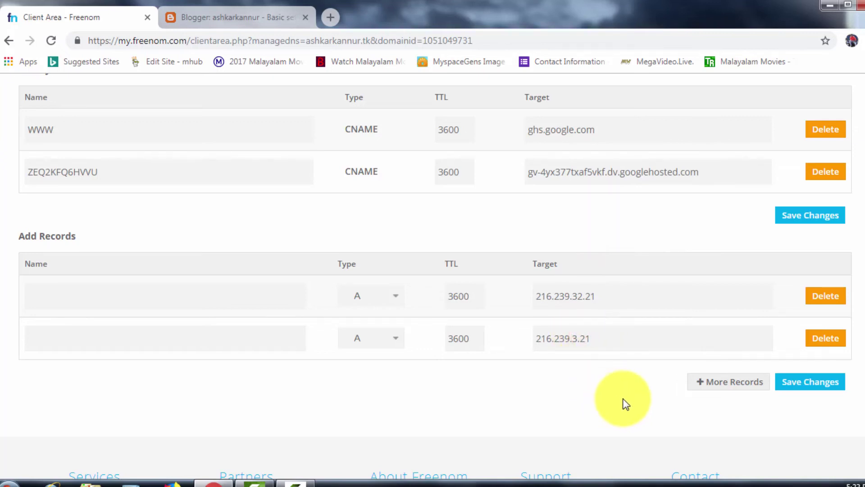
type("4")
Add a third A record row with TTL 3600 and set its target to 216.239.36.21
left_click(726, 381)
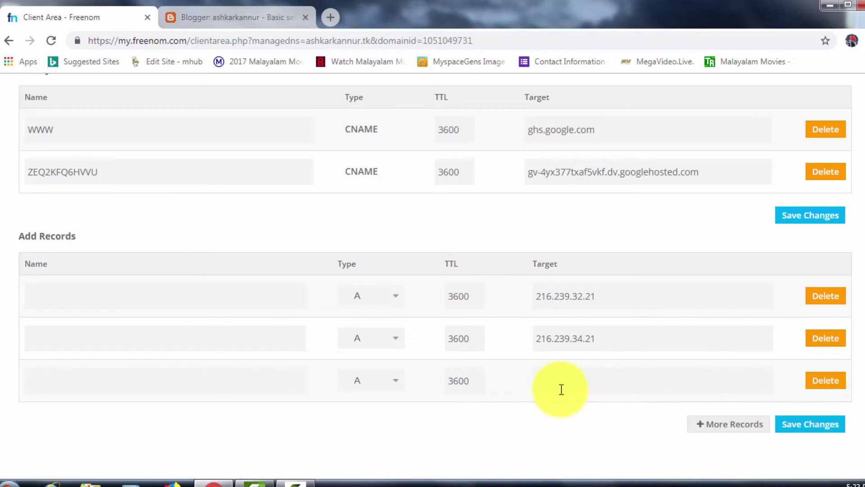
right_click(553, 383)
left_click(581, 278)
left_click(583, 380)
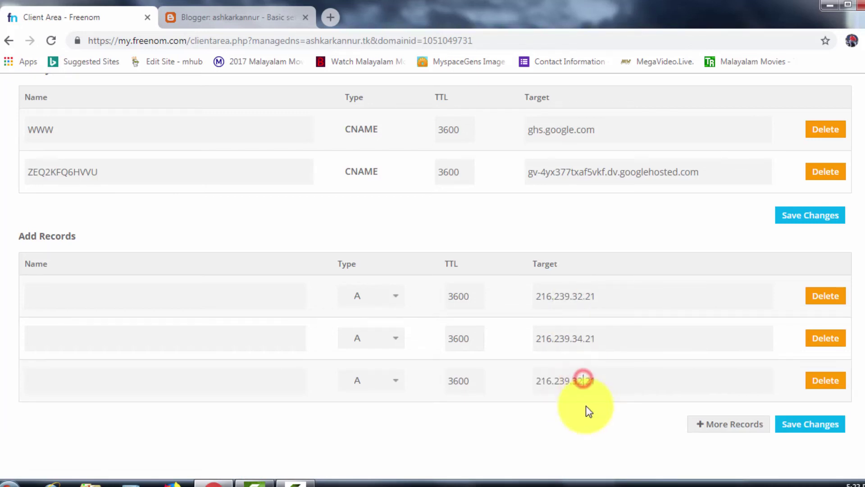
type("6")
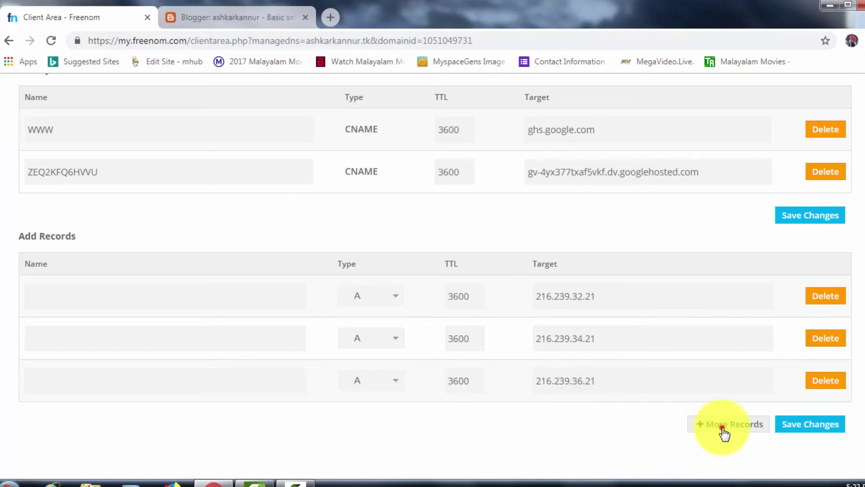
Add a fourth A record row with target 216.239.38.21 and save the new DNS records
left_click(721, 424)
right_click(551, 420)
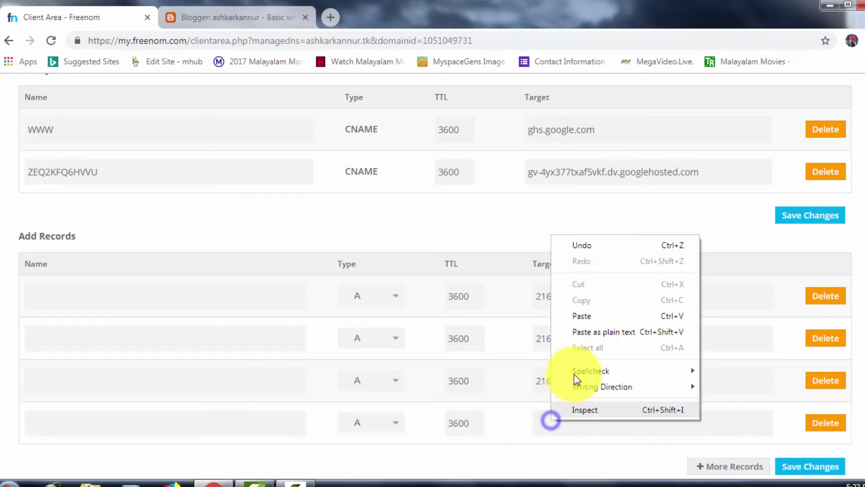
left_click(566, 319)
left_click(584, 423)
key("BackSpace")
type("8")
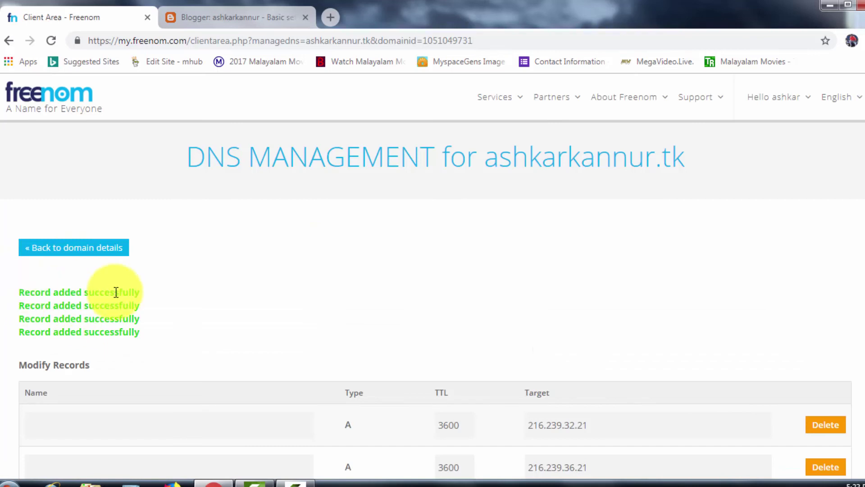
key("ctrl+Tab")
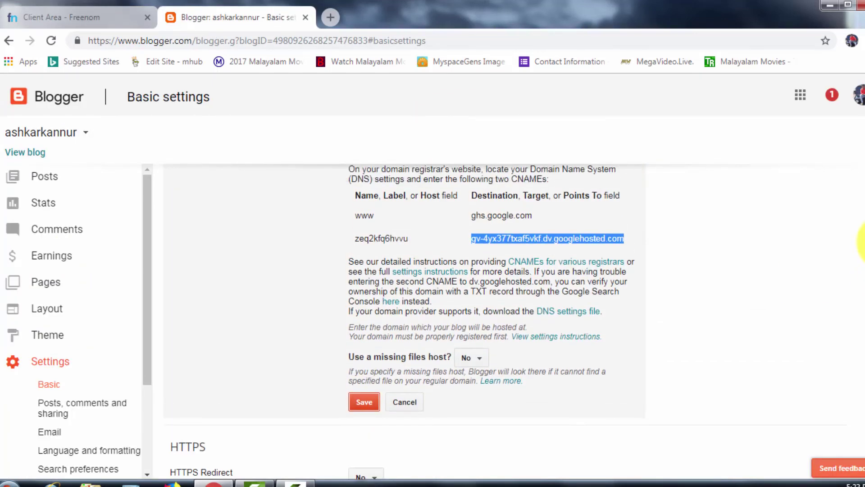
scroll(861, 243, "down", 1)
left_click_drag(376, 177, 390, 176)
key("BackSpace")
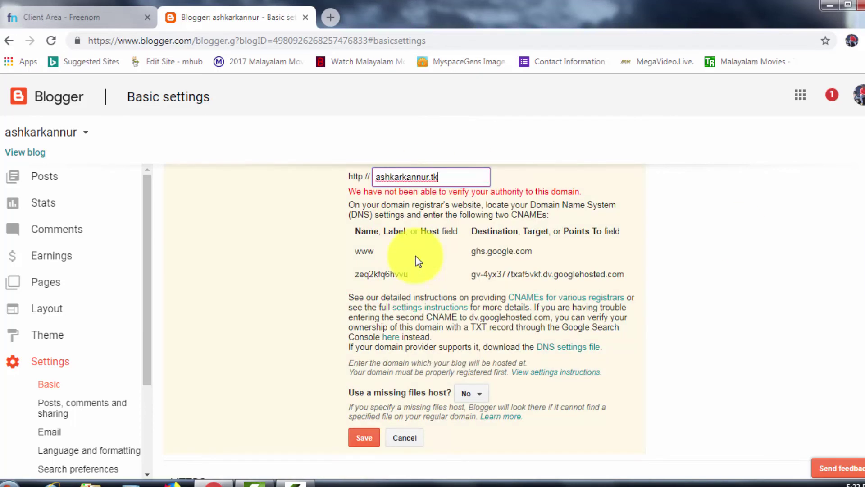
type("www.")
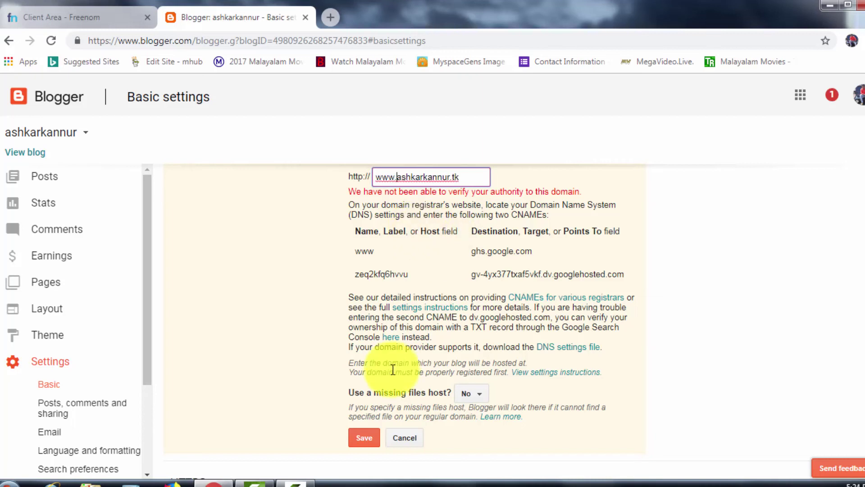
left_click(365, 439)
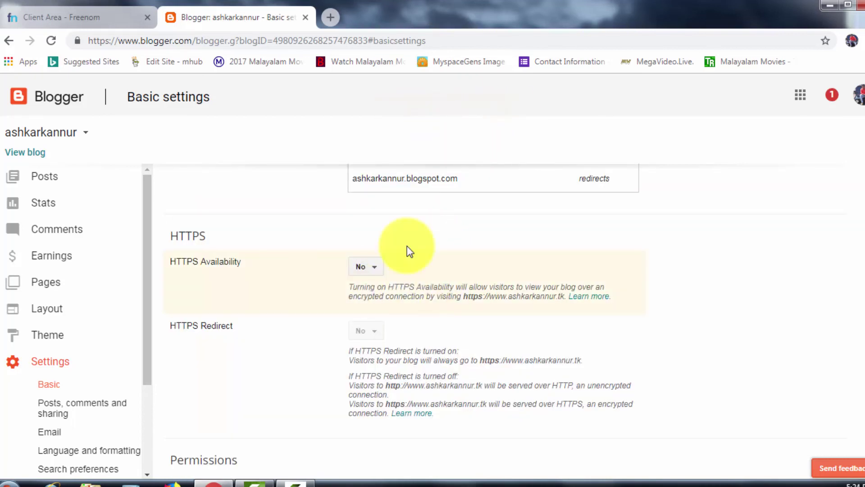
scroll(856, 243, "up", 3)
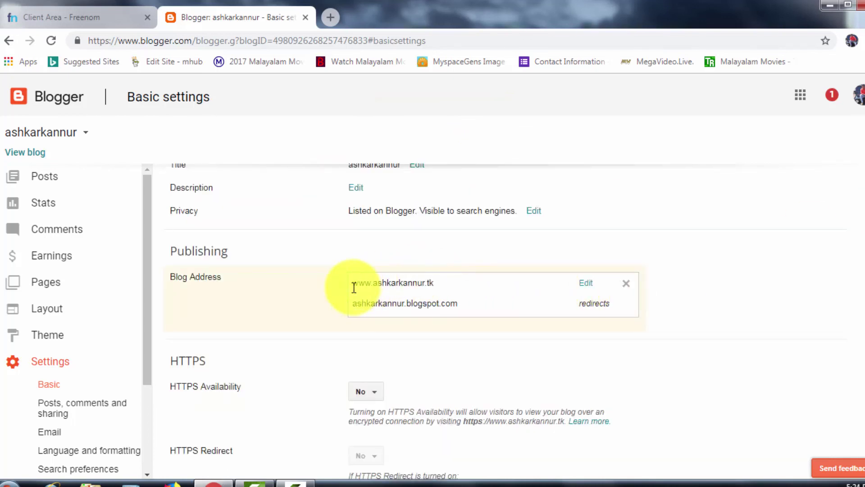
left_click(353, 283)
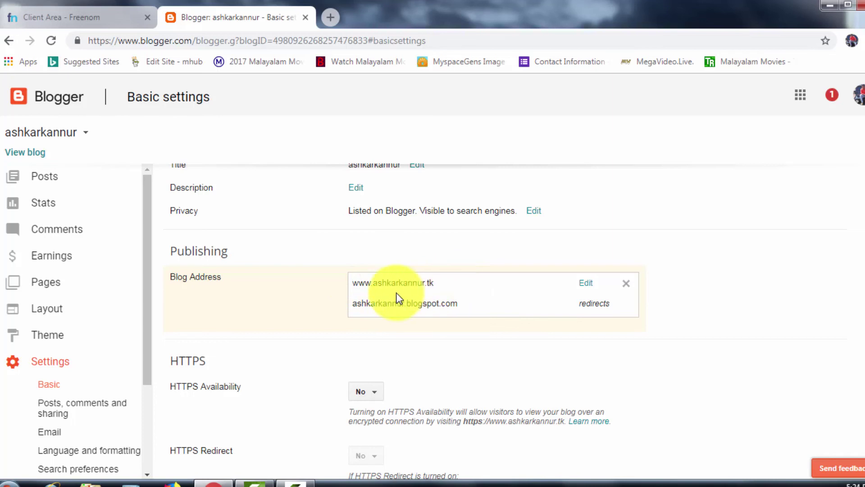
left_click_drag(352, 283, 450, 283)
left_click_drag(351, 282, 426, 282)
right_click(425, 282)
left_click(414, 305)
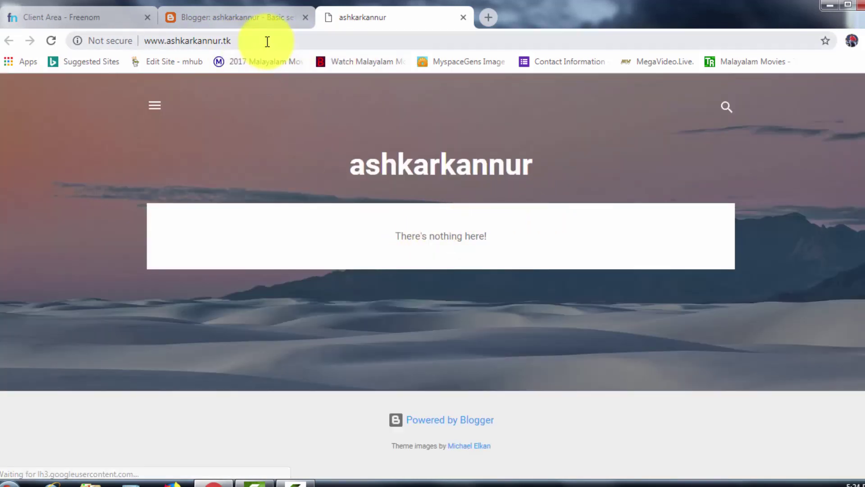
left_click(265, 41)
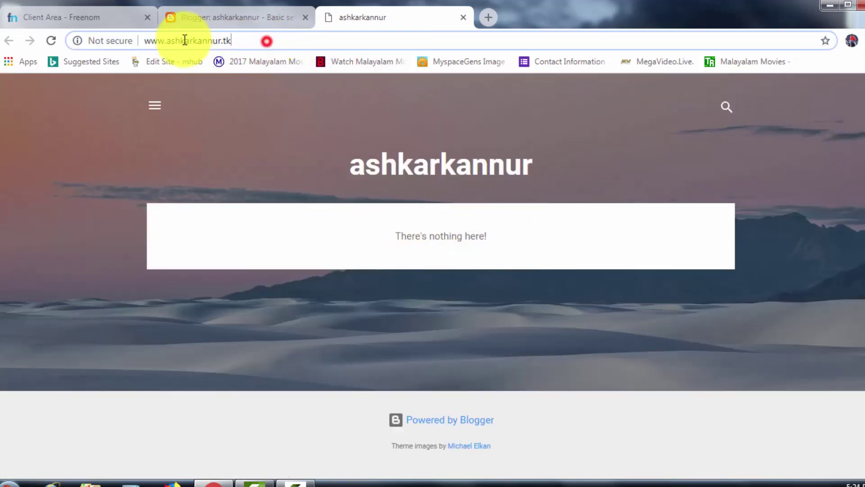
left_click(258, 41)
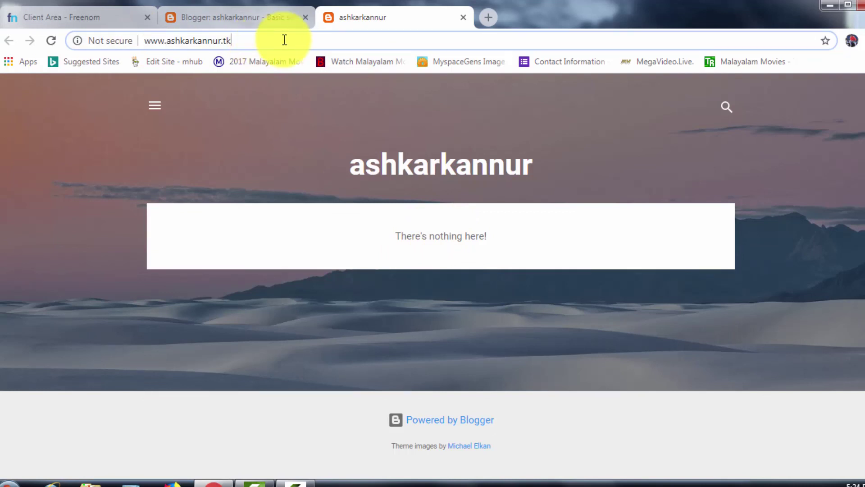
Close the opened blog page, review the domain's Freenom DNS page, and return to Blogger before minimizing the browser window
left_click(235, 23)
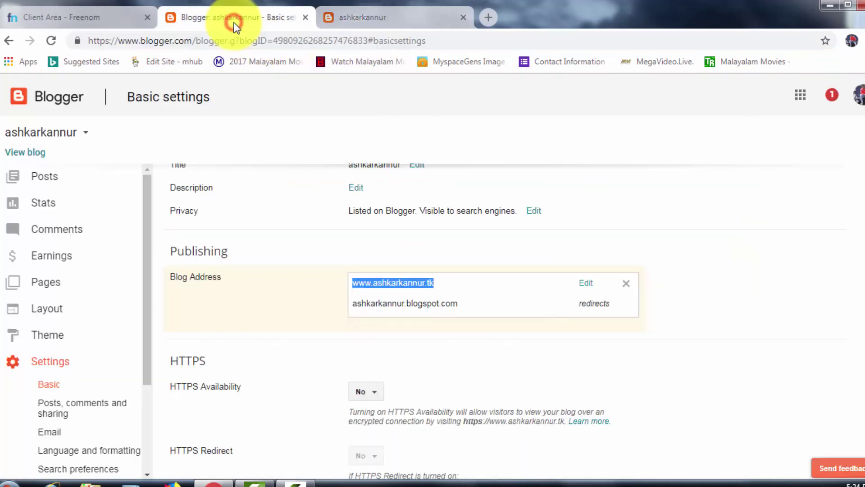
left_click(462, 18)
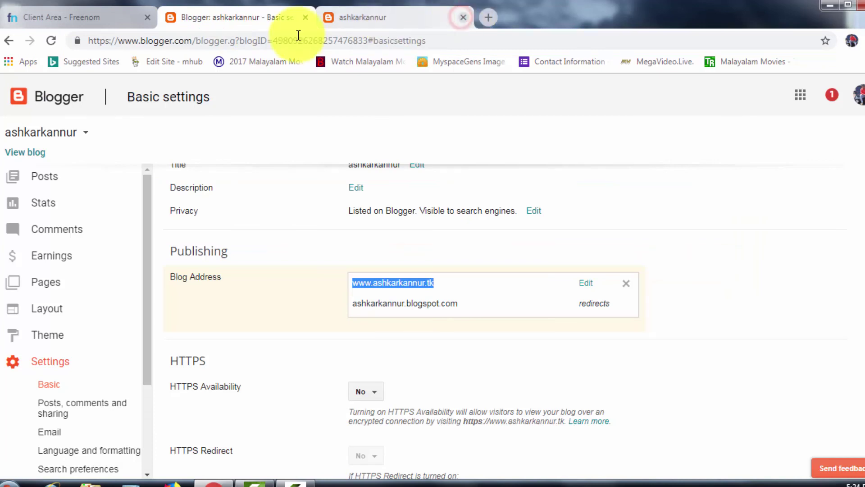
left_click(108, 18)
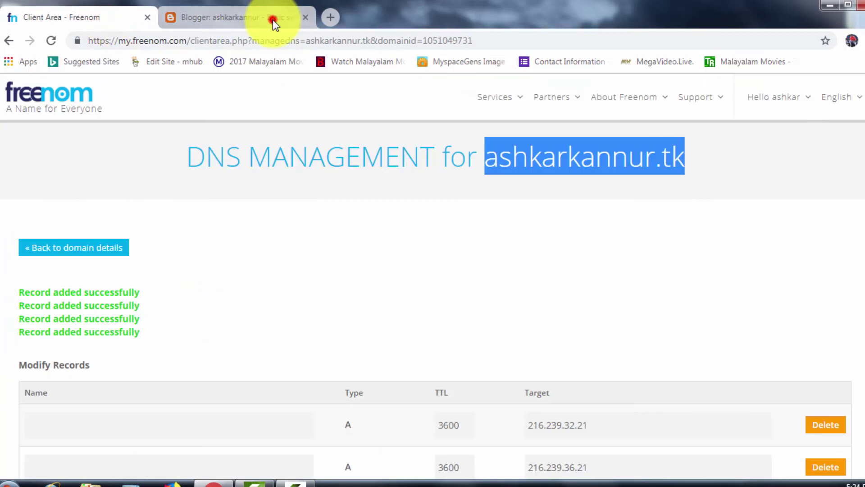
left_click(272, 20)
left_click(830, 4)
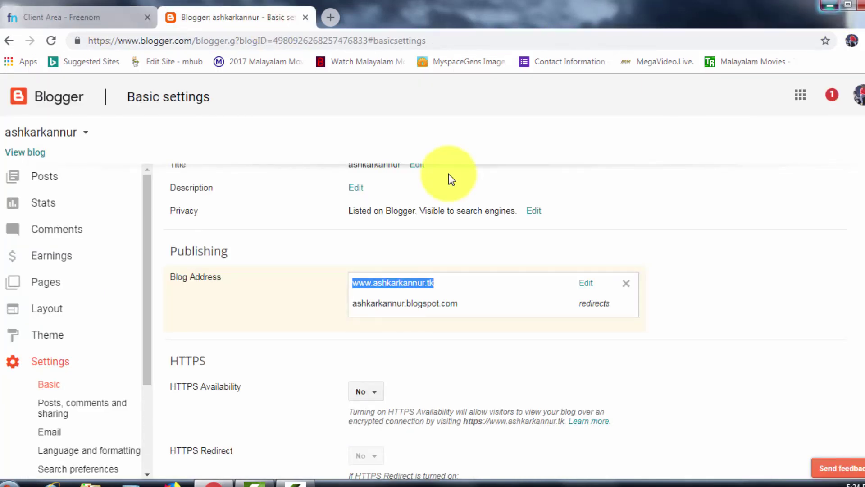